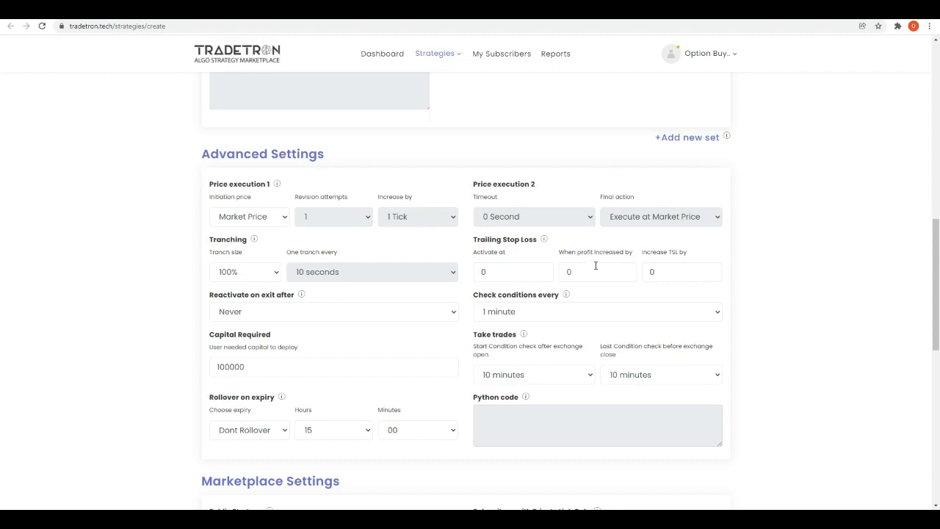
Start a Universal Exit condition with the Max Profit keyword followed by the > operator.
scroll(735, 293, up, 3)
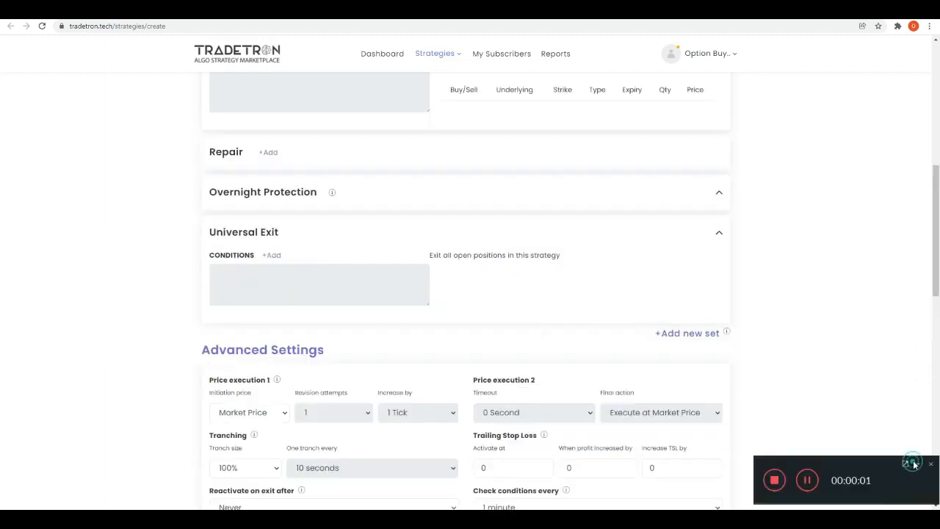
click(913, 464)
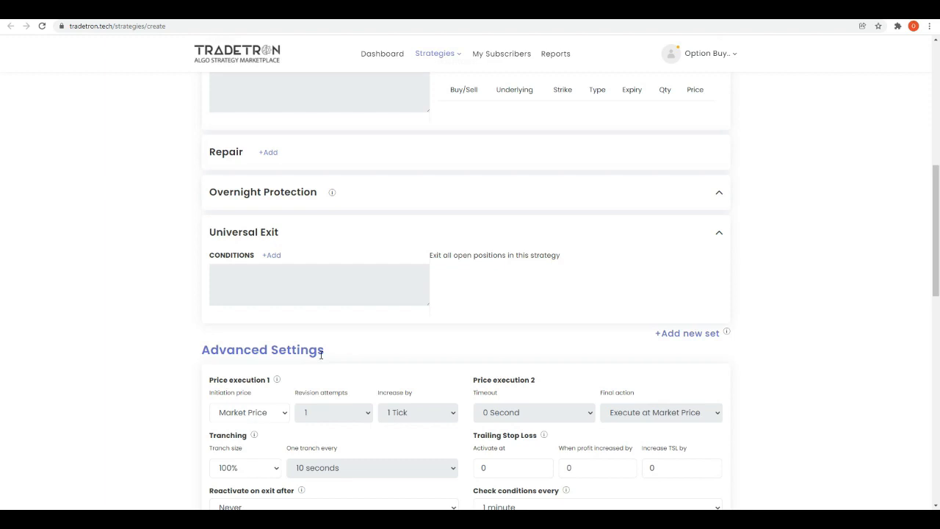
click(271, 255)
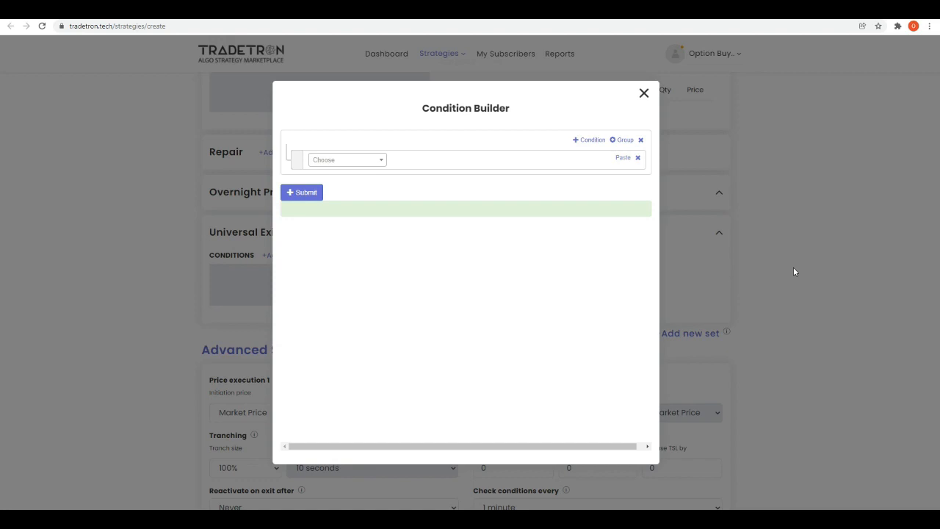
click(380, 161)
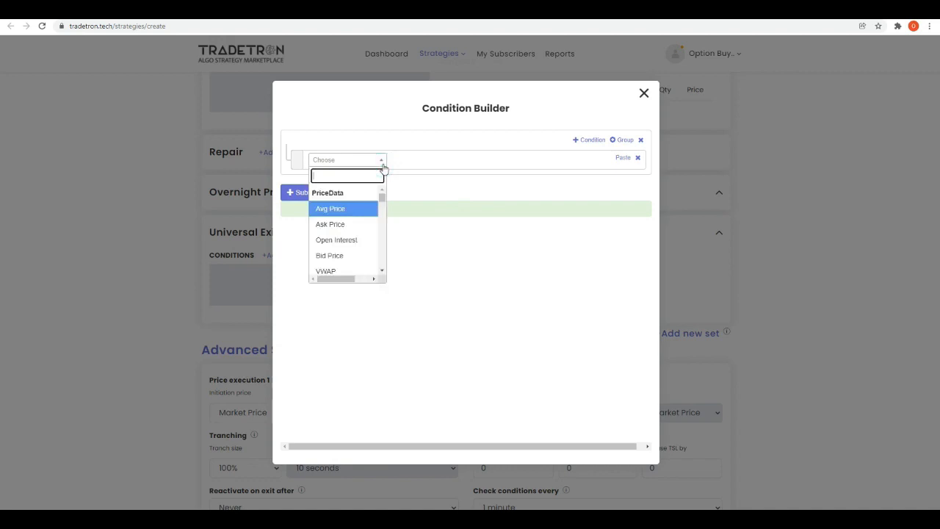
text(max)
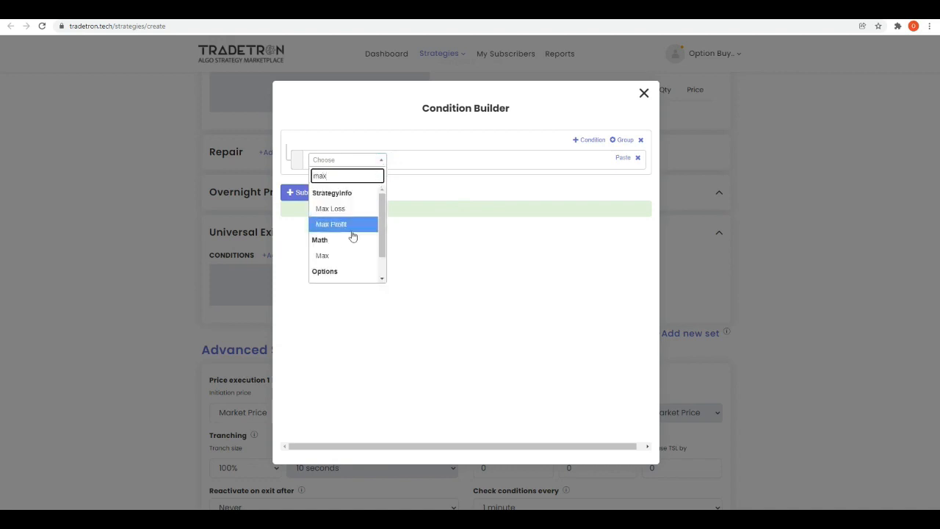
click(354, 224)
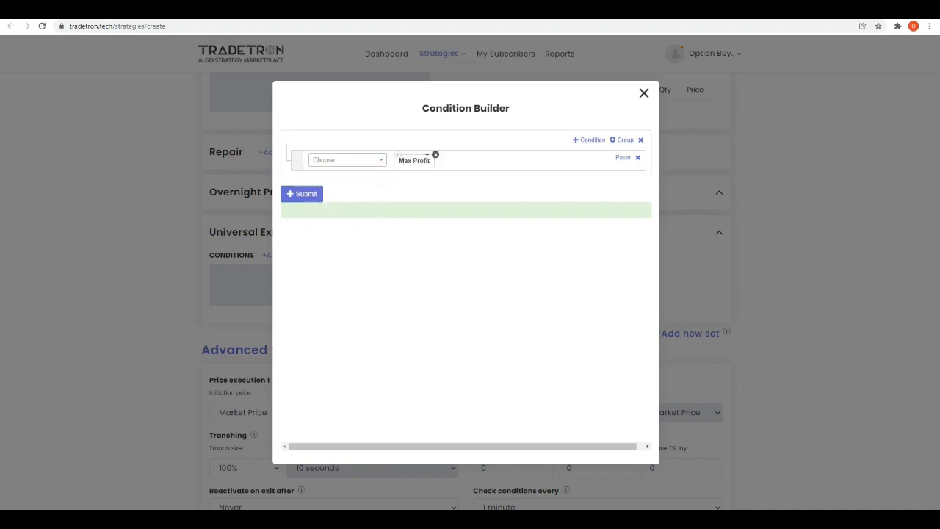
click(374, 167)
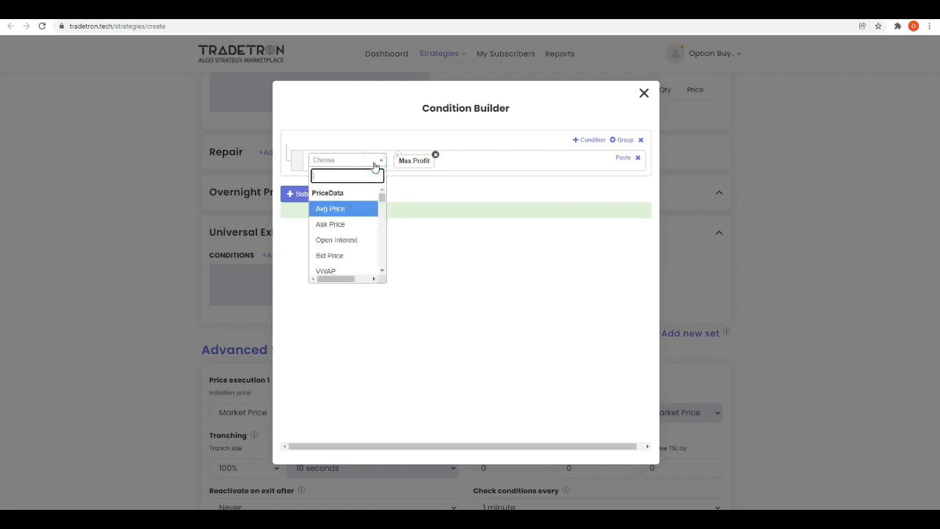
text(>)
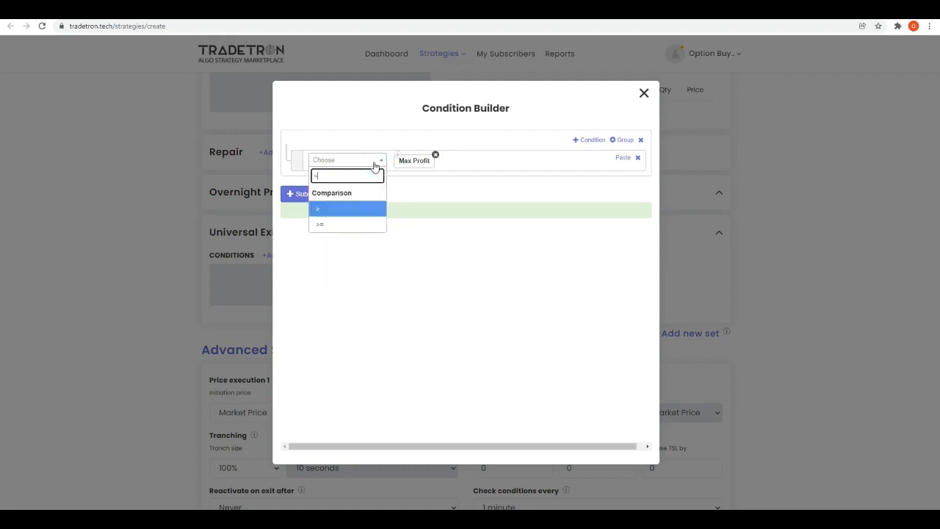
click(346, 211)
Complete the first condition's comparison with a Number keyword set to 3000.
click(366, 161)
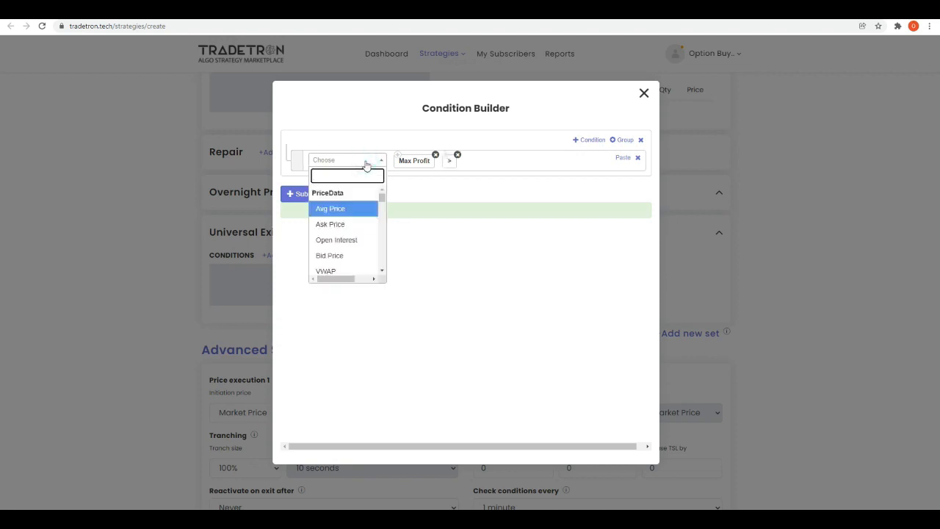
text(m)
key(BackSpace)
text(num)
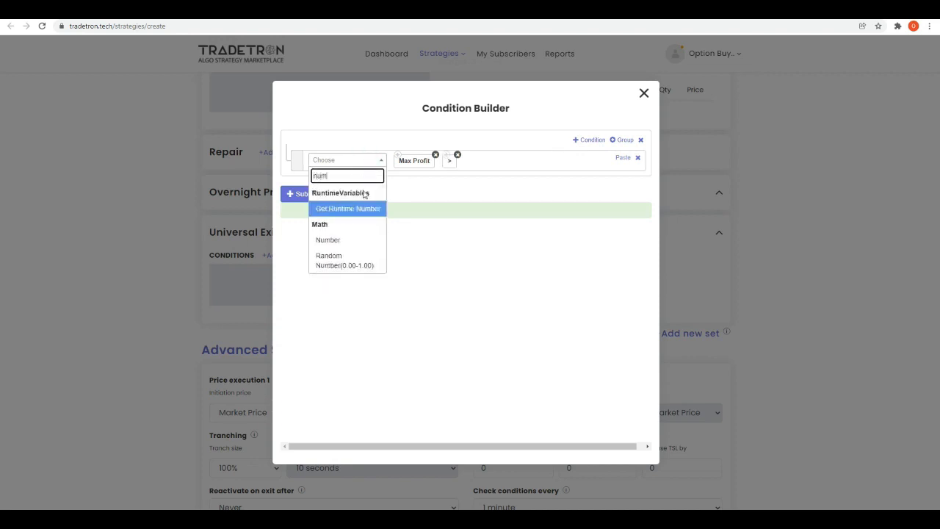
click(360, 239)
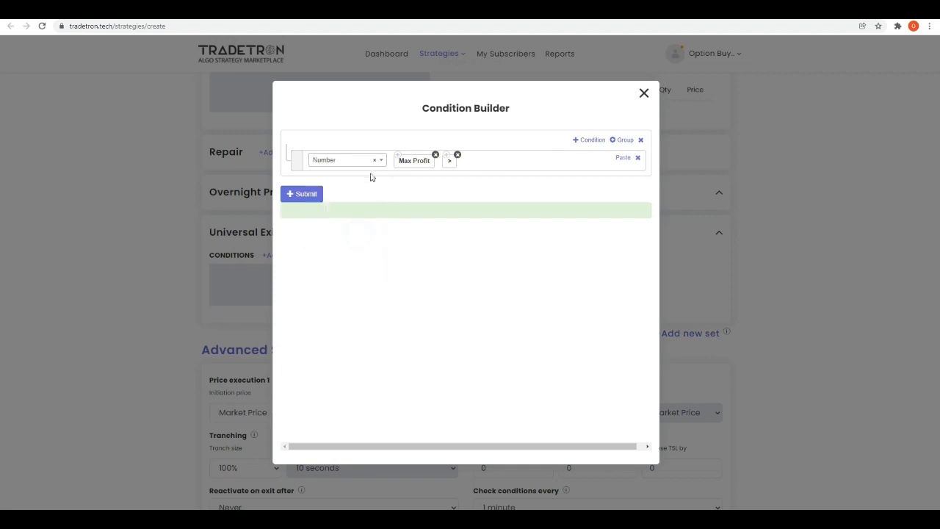
text(3020)
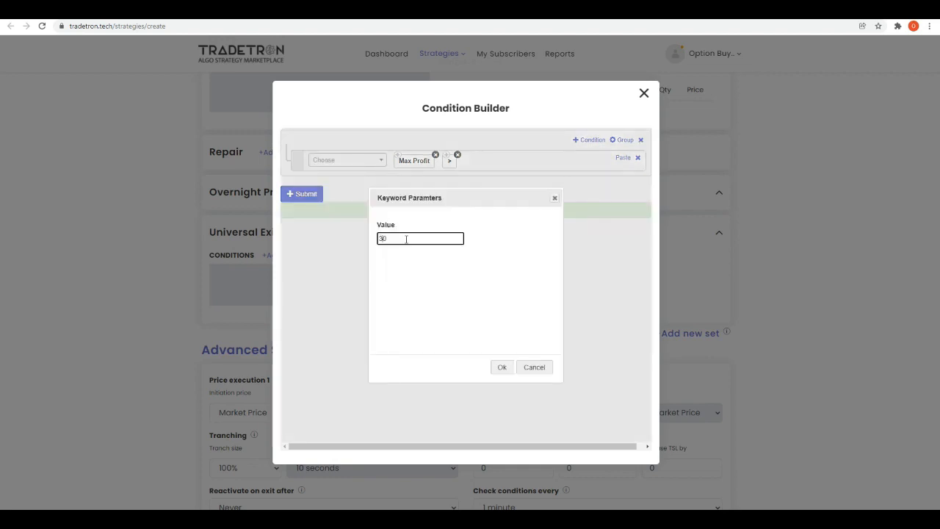
click(502, 368)
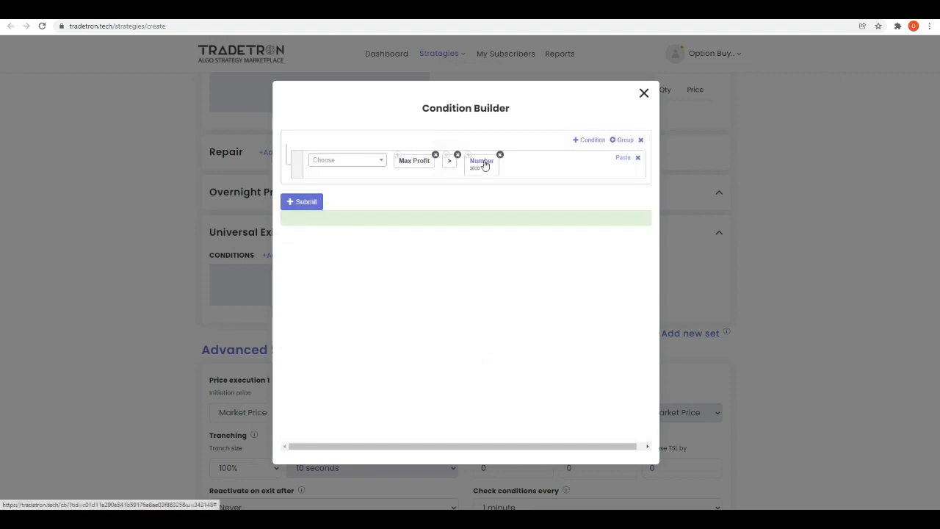
Add a second condition joined by AND and paste a copy of the Max Profit block into it.
click(590, 139)
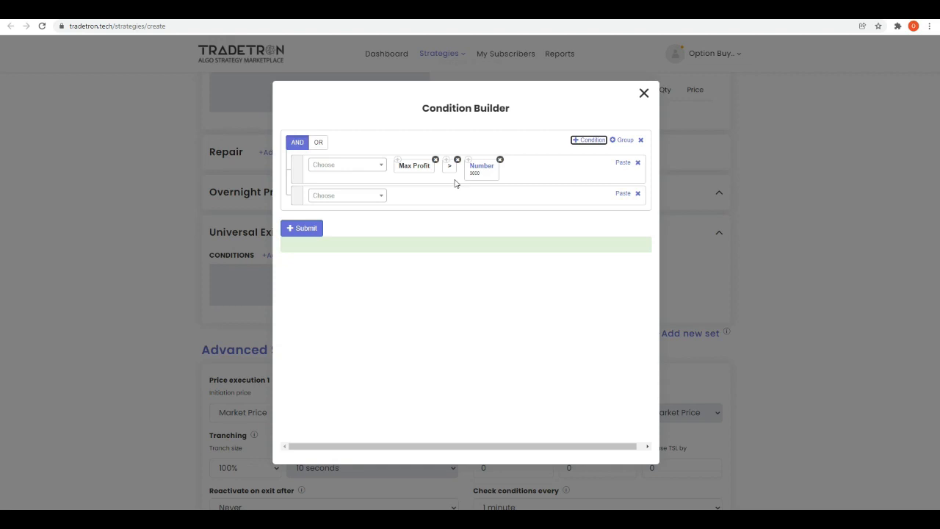
click(375, 203)
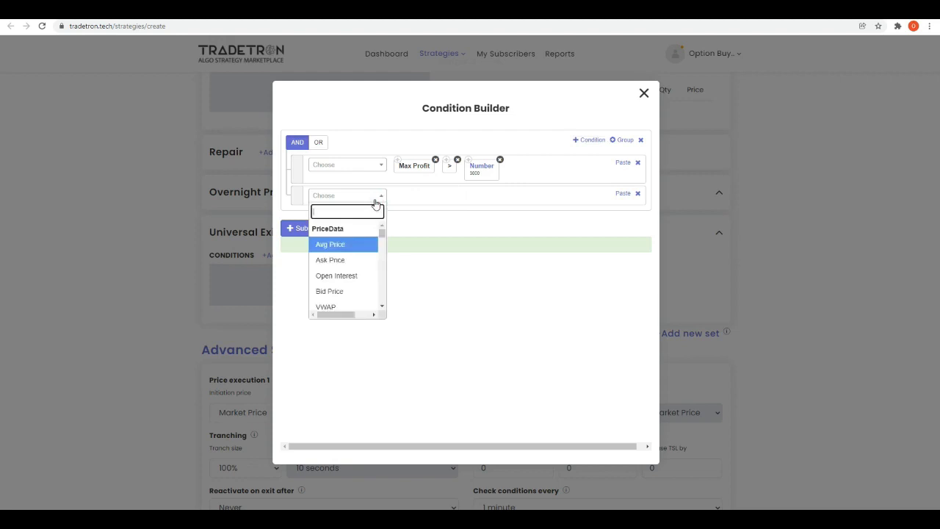
click(410, 203)
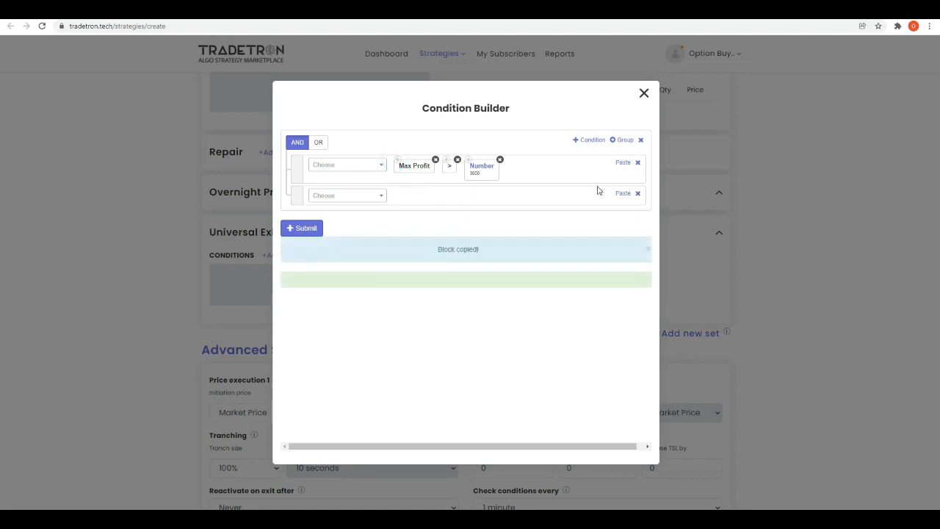
click(622, 194)
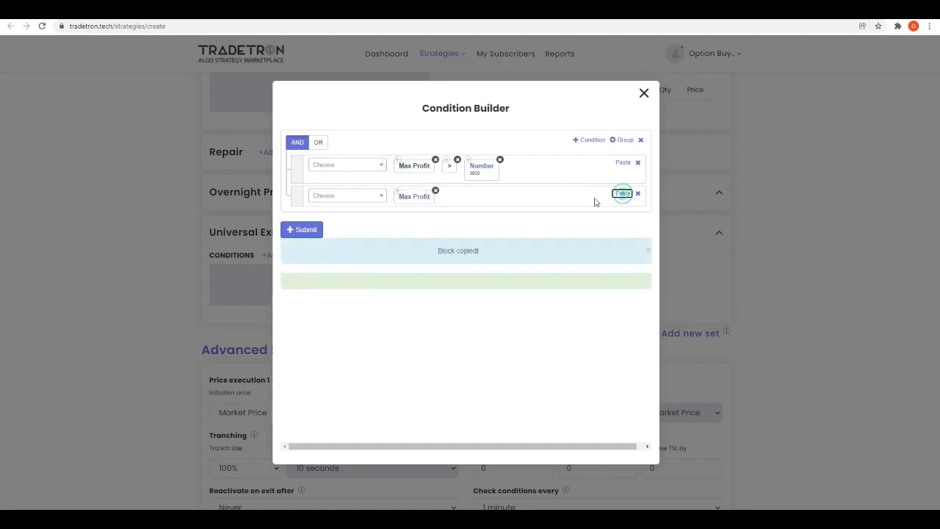
Extend the second condition with a minus operator and a Number keyword set to 1000.
click(375, 201)
scroll(361, 265, down, 10)
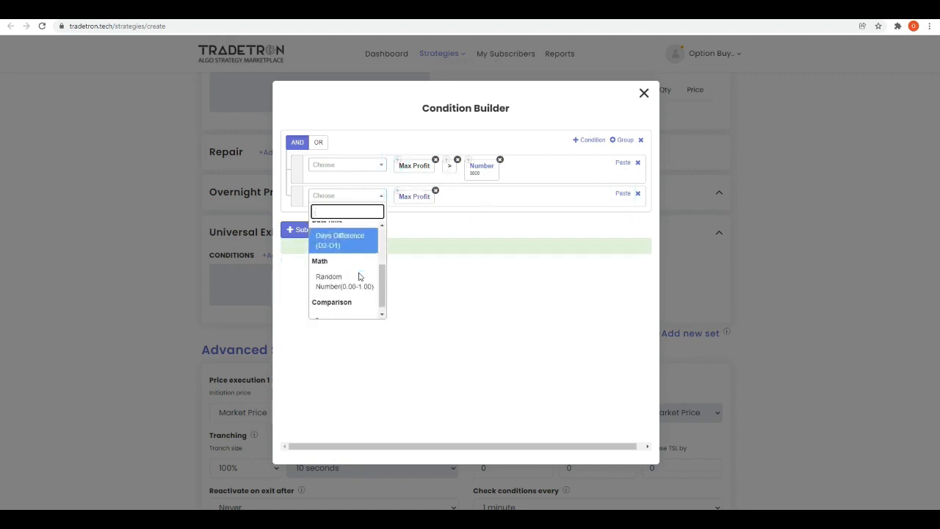
click(353, 308)
click(374, 200)
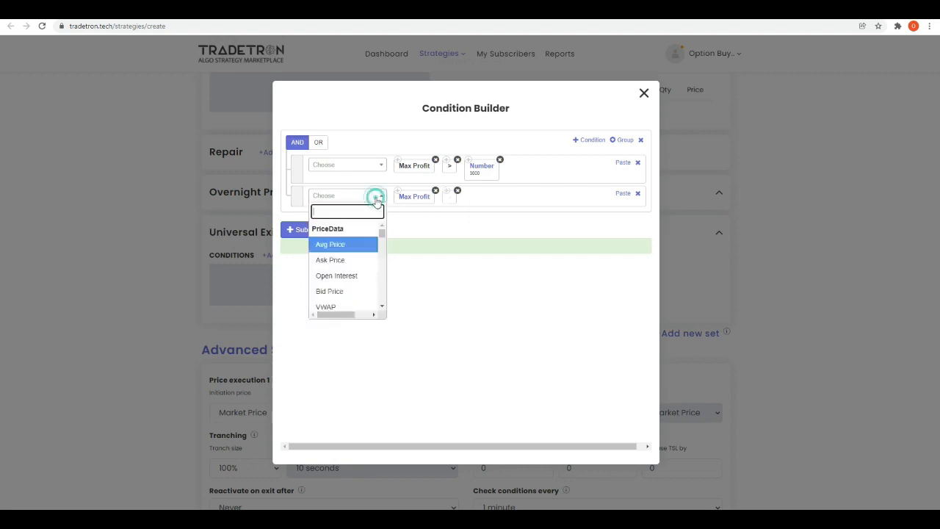
text(number)
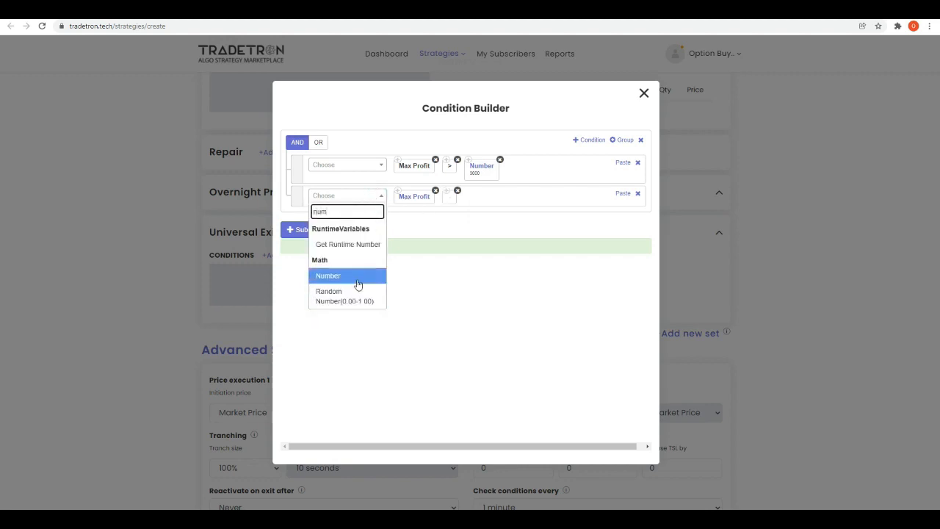
click(356, 277)
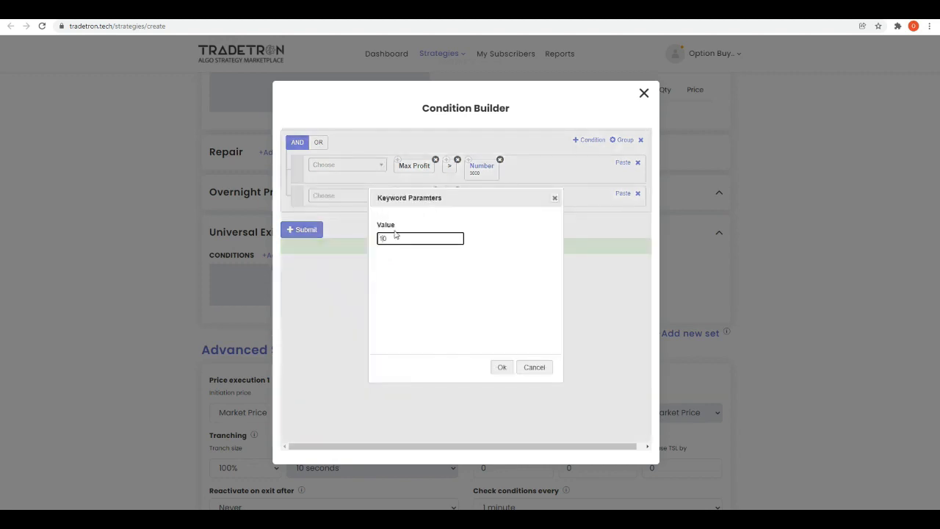
text(00)
click(502, 373)
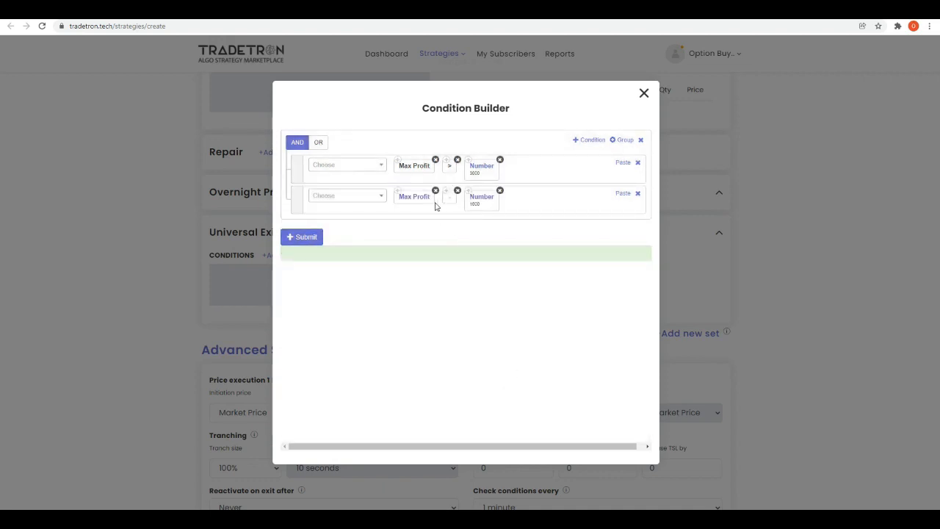
Enclose the second condition's Max Profit minus Number expression in opening and closing parentheses.
click(374, 200)
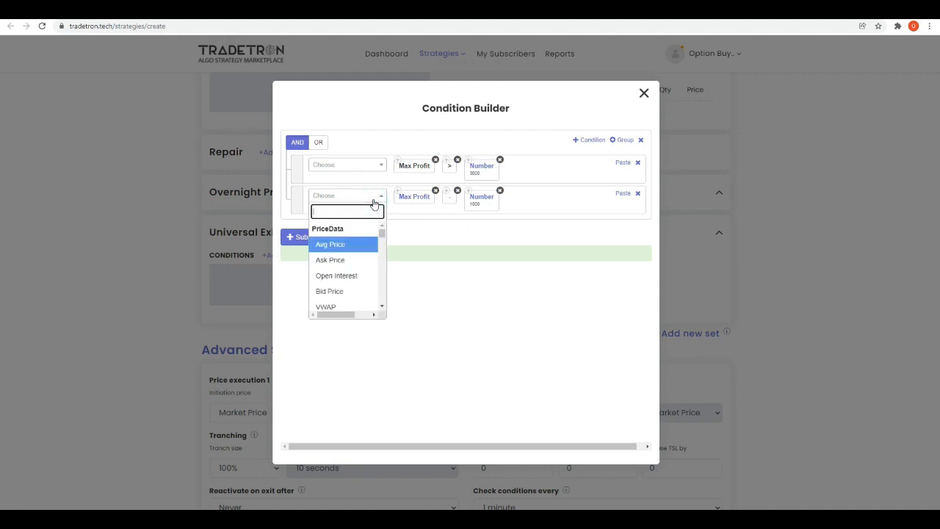
text(()
scroll(347, 312, down, 2)
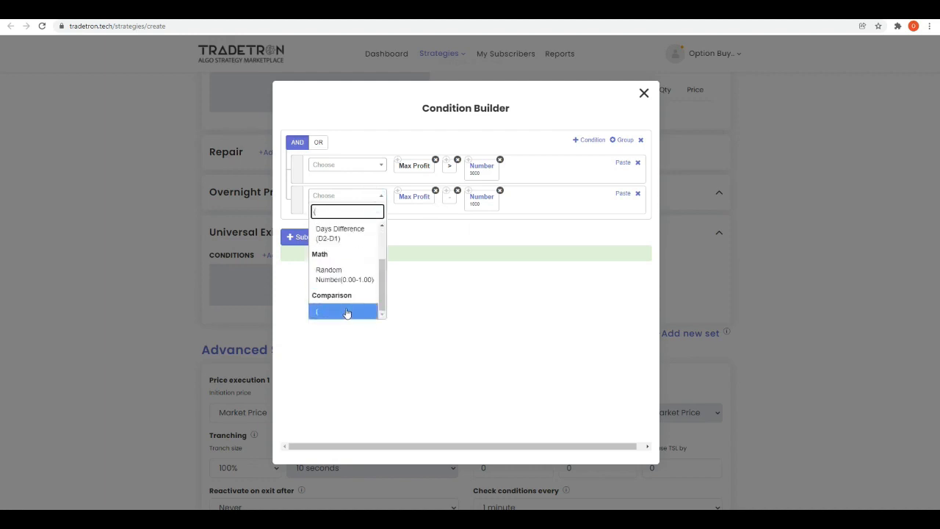
click(347, 313)
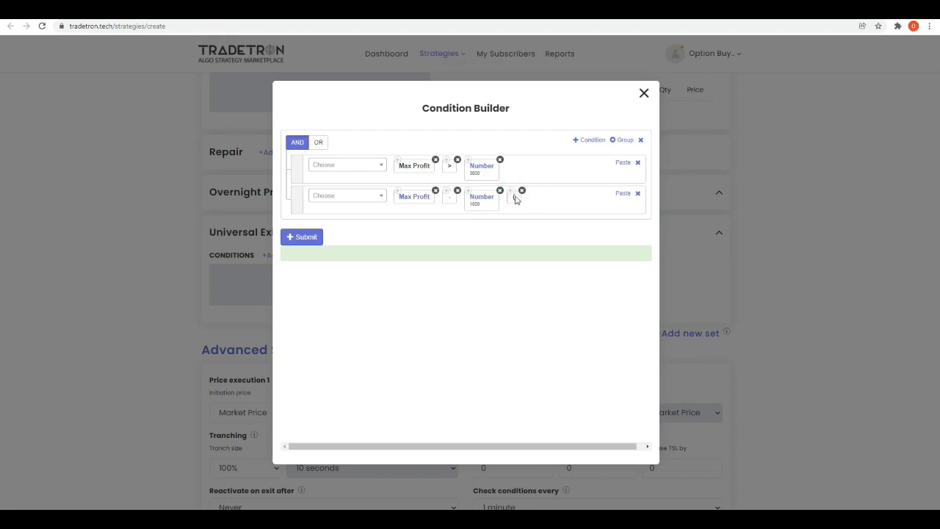
drag(516, 199, 397, 199)
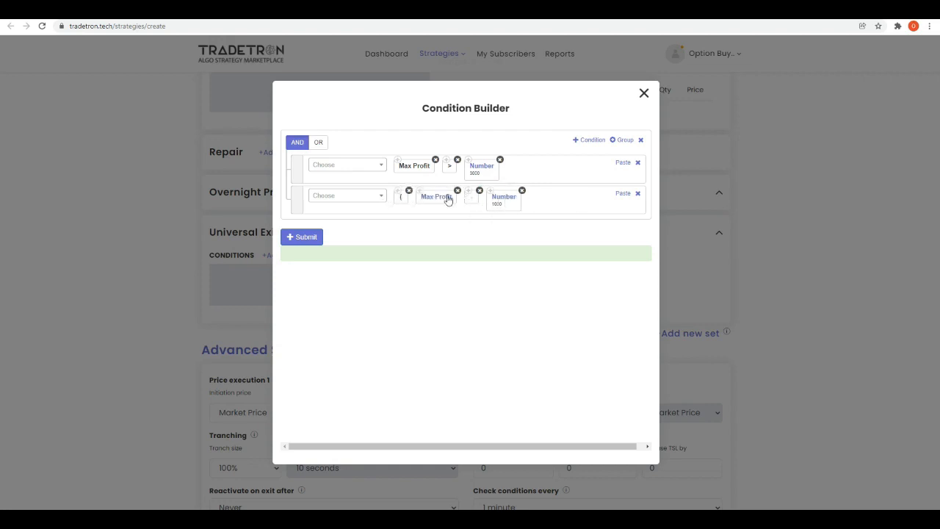
click(373, 198)
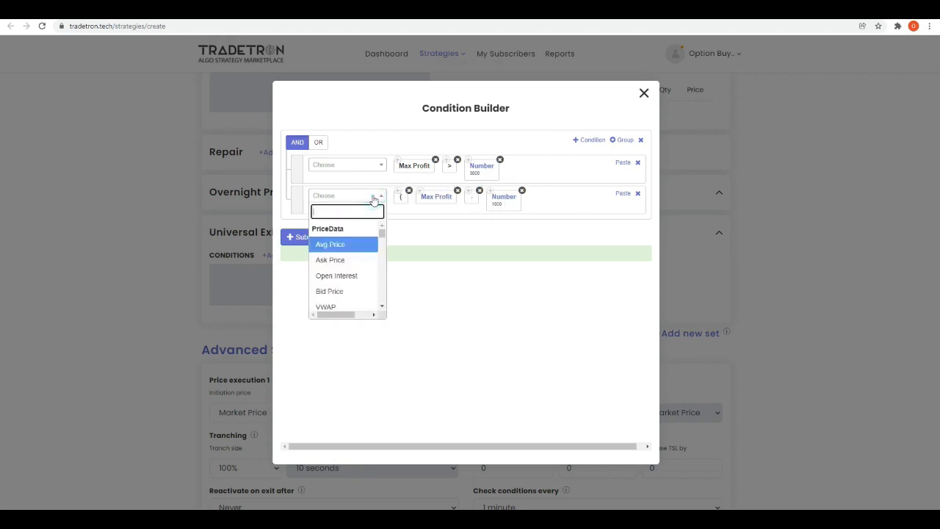
text())
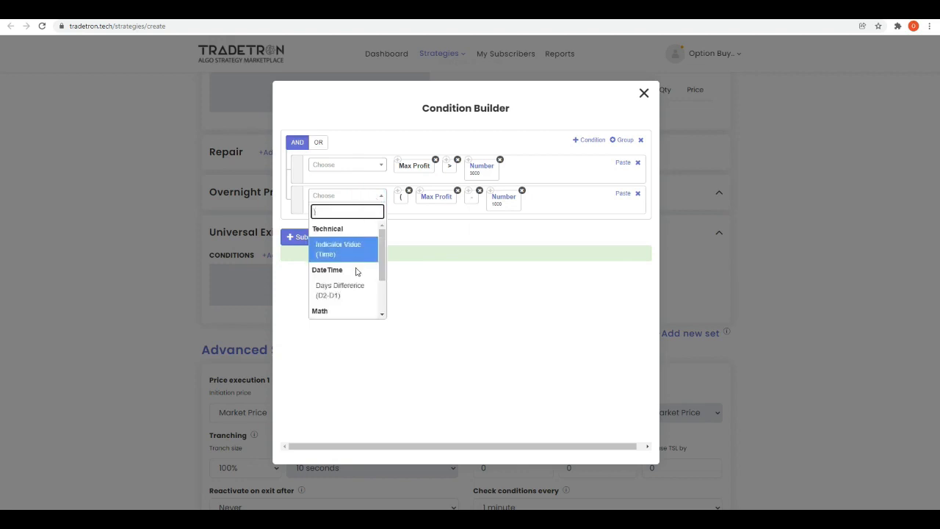
scroll(356, 273, down, 2)
click(349, 312)
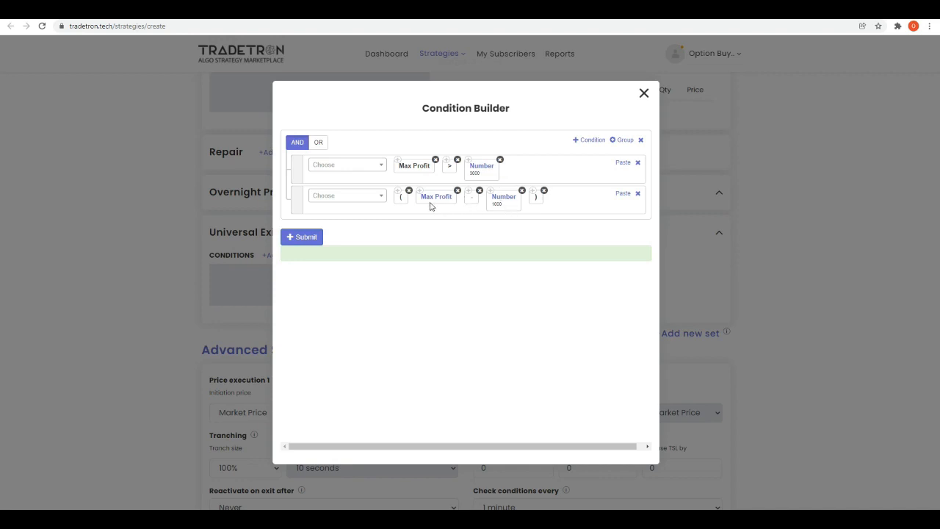
Add a PNL keyword to the second condition and place it before the opening parenthesis.
click(364, 197)
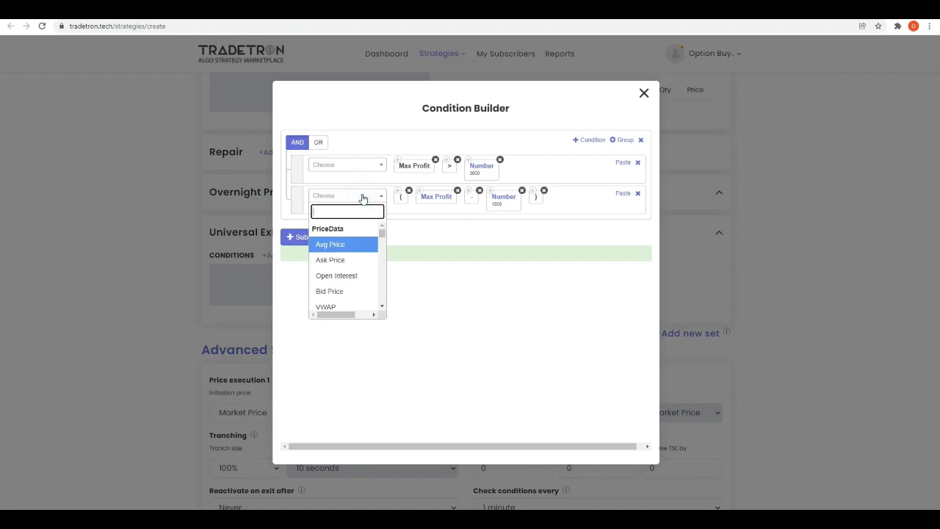
click(453, 229)
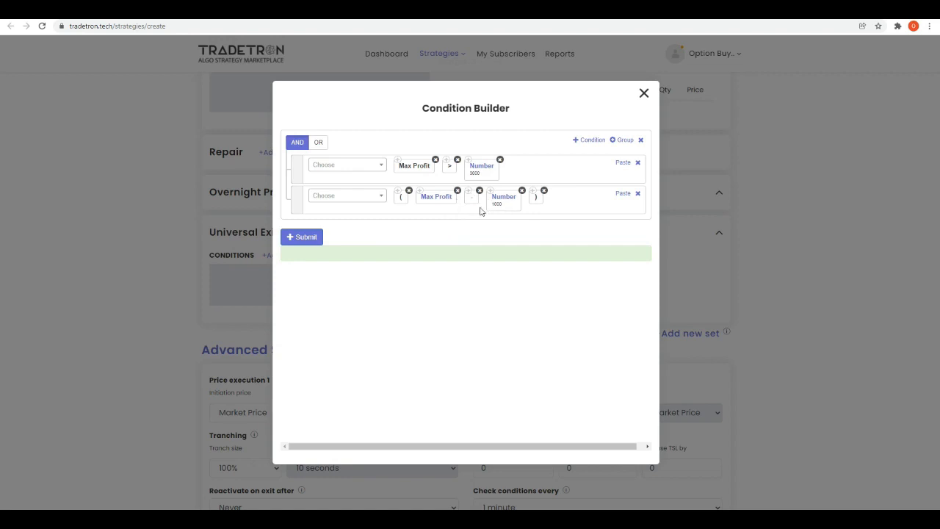
click(373, 201)
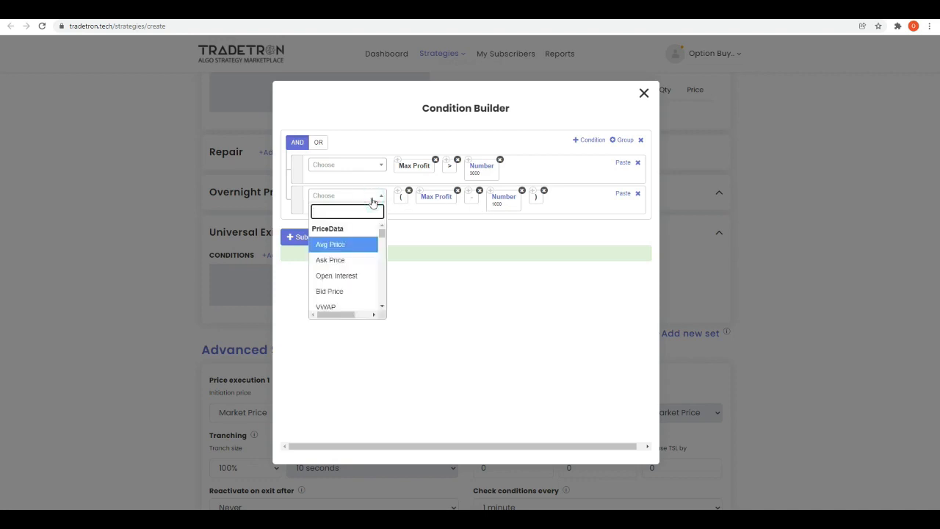
text(pnl)
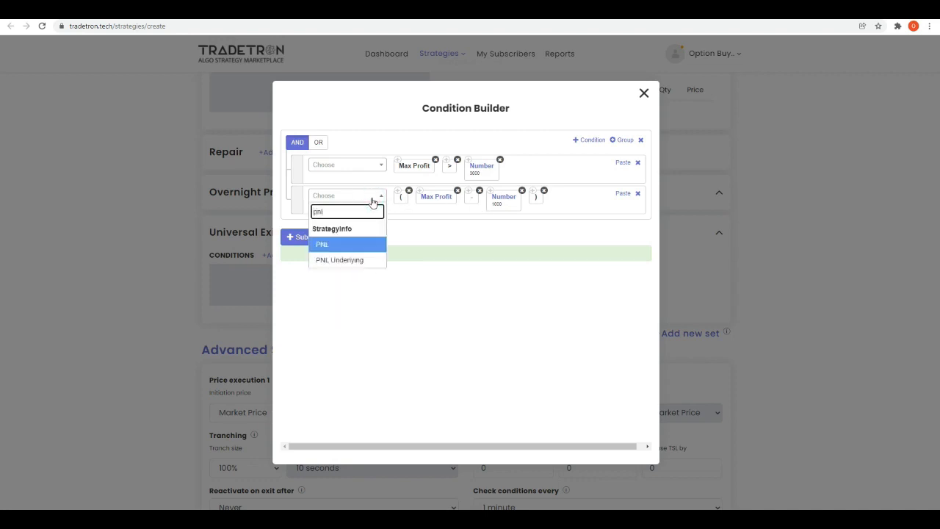
click(380, 245)
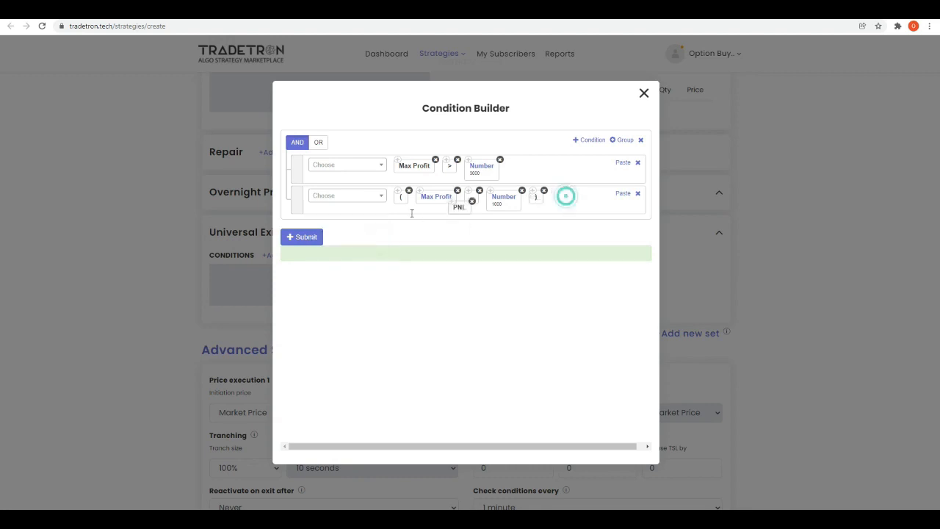
drag(412, 213, 396, 195)
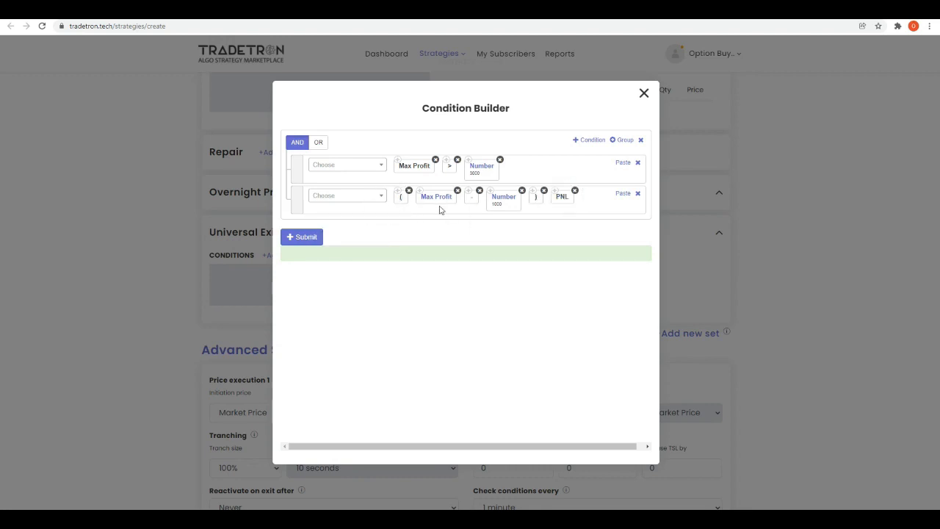
drag(562, 196, 428, 204)
Add a less-than operator to the second condition and place it between PNL and the opening parenthesis.
click(369, 201)
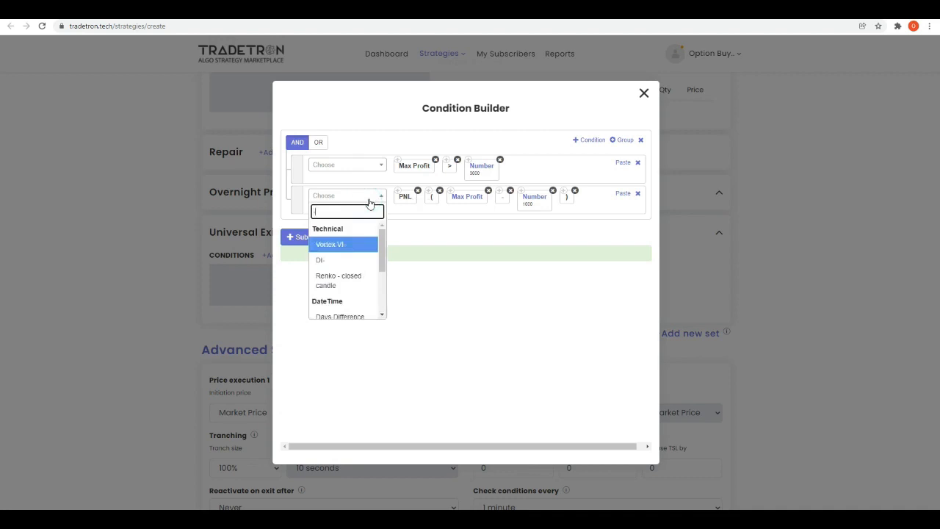
key(BackSpace)
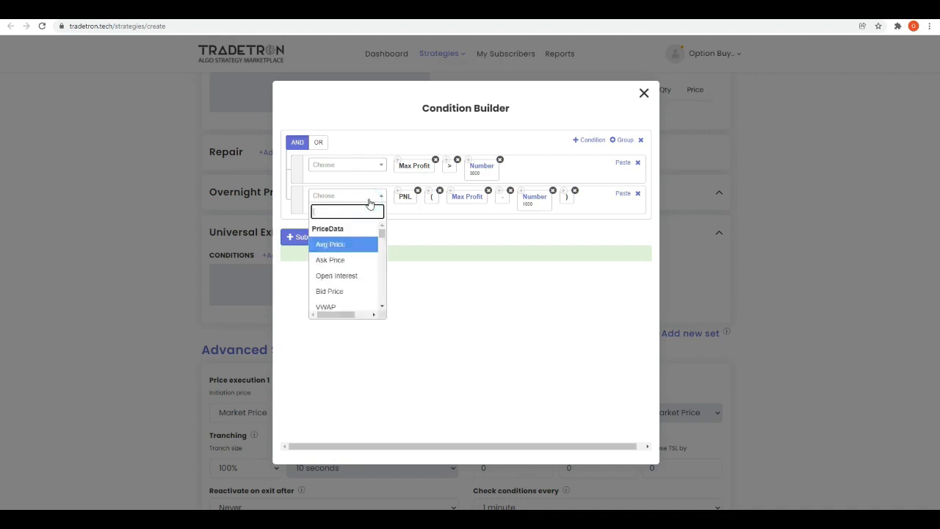
text(<)
click(373, 244)
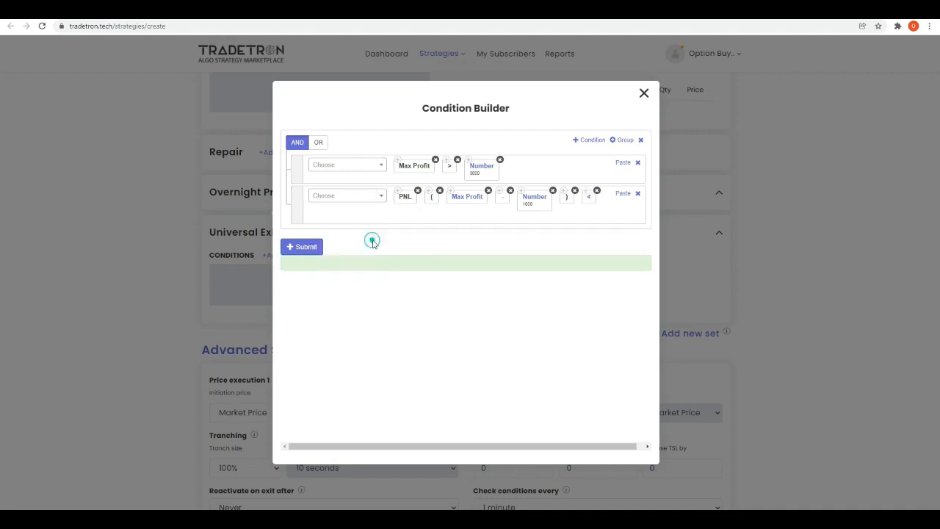
drag(589, 195, 439, 203)
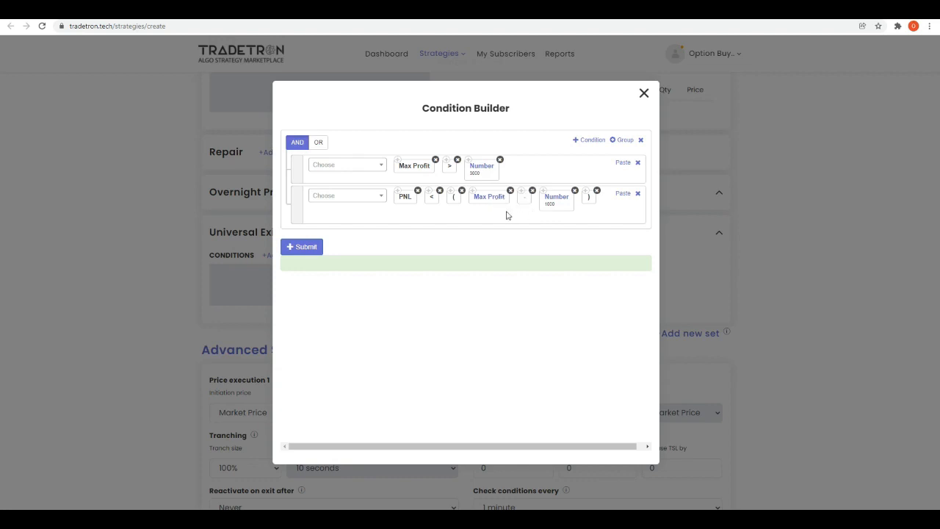
drag(521, 198, 492, 190)
Append a multiplication operator (*) and the Multiplier keyword after the Number in the first condition.
click(365, 173)
scroll(376, 257, down, 5)
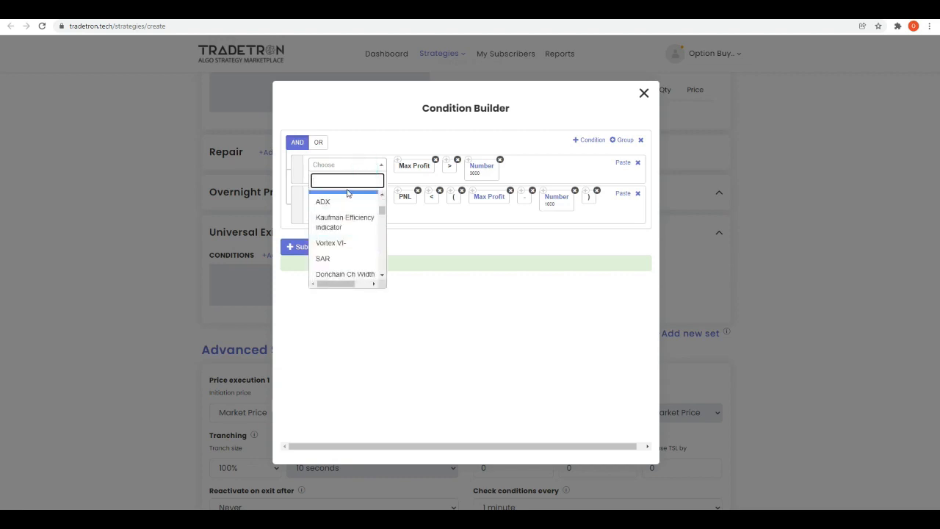
text(*)
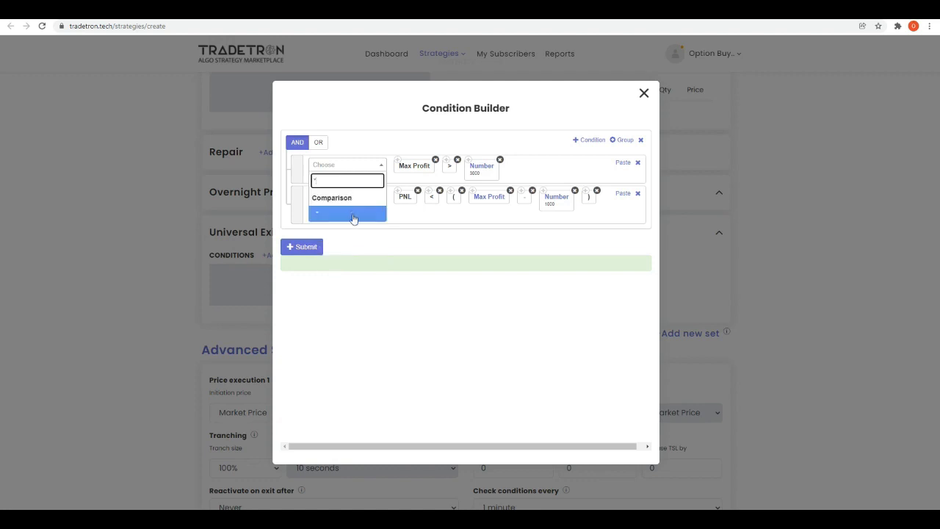
click(353, 217)
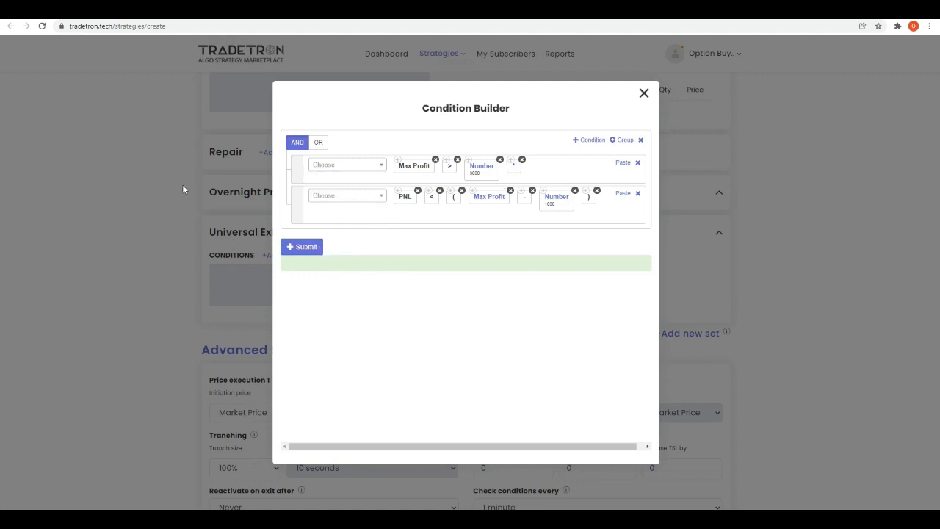
click(317, 166)
text(mu)
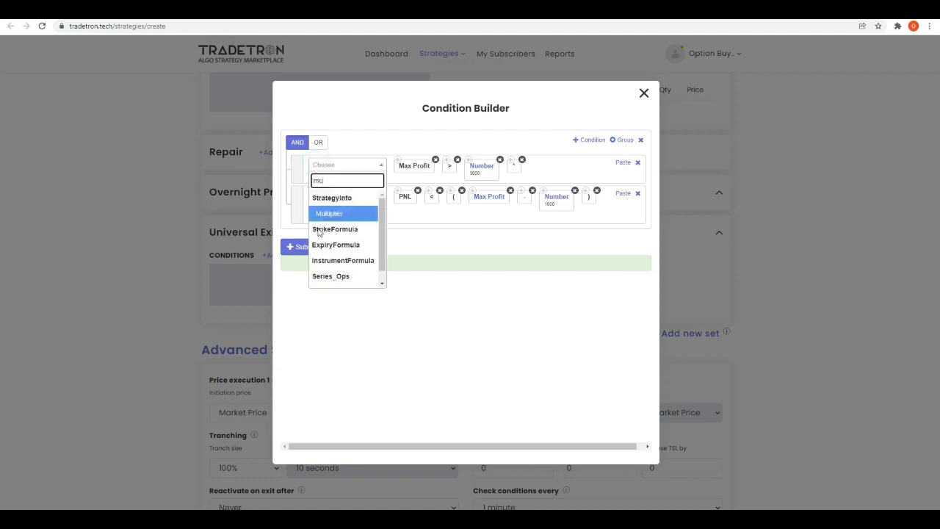
click(324, 213)
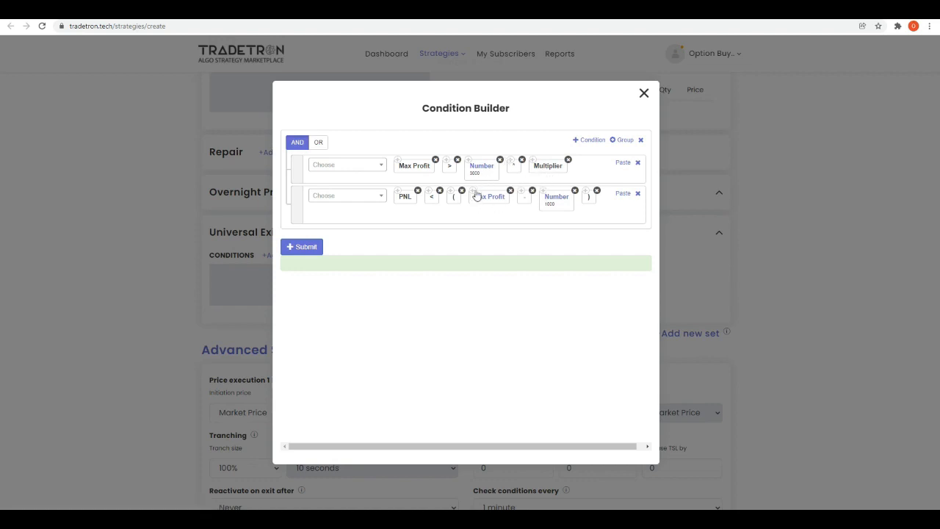
Copy the first condition's * and Multiplier blocks to the end of the second condition, and submit the conditions.
click(512, 165)
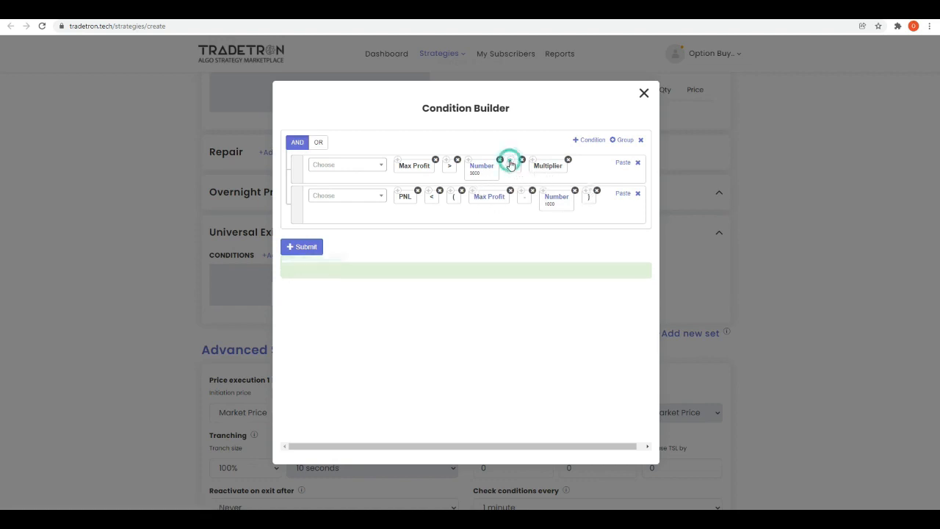
click(623, 193)
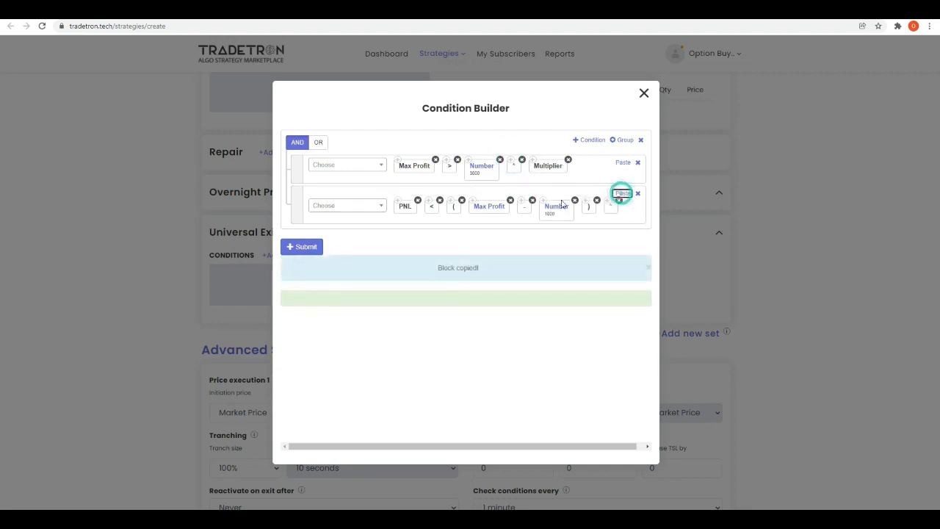
click(540, 165)
click(623, 193)
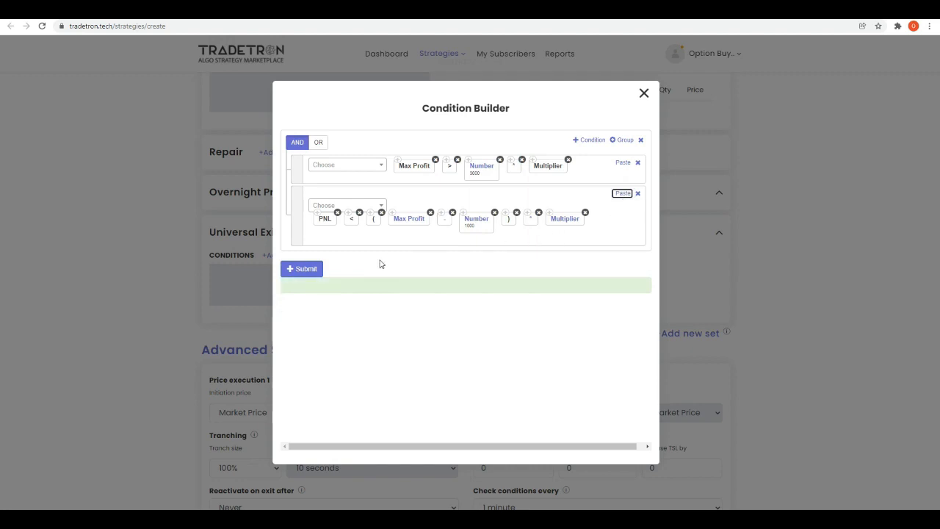
click(309, 270)
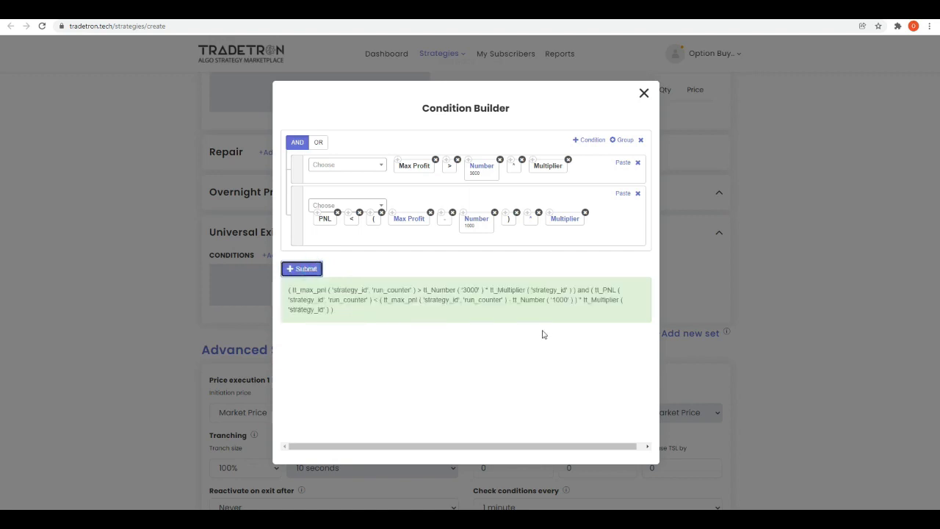
Change the Number value to 1000 in the first condition and to 500 in the second condition.
click(483, 169)
double_click(380, 238)
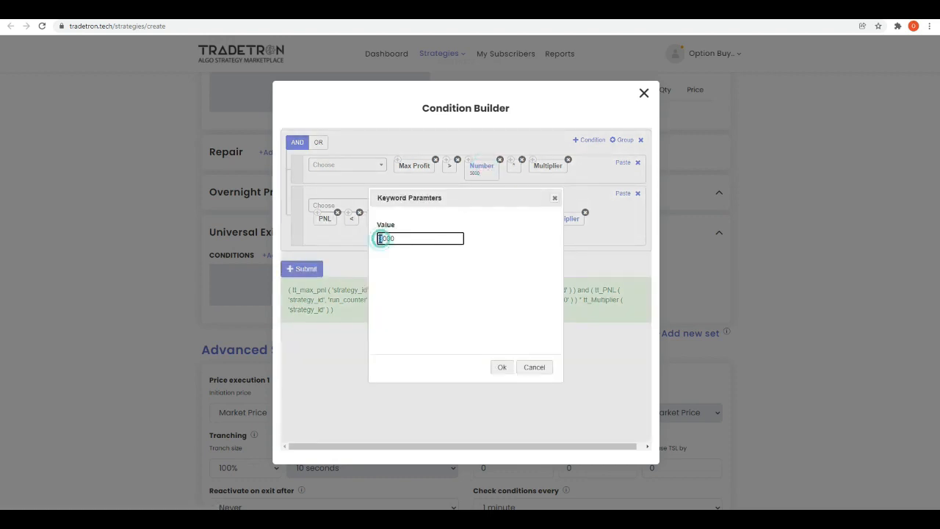
click(501, 367)
click(484, 224)
drag(389, 238, 379, 238)
text(5)
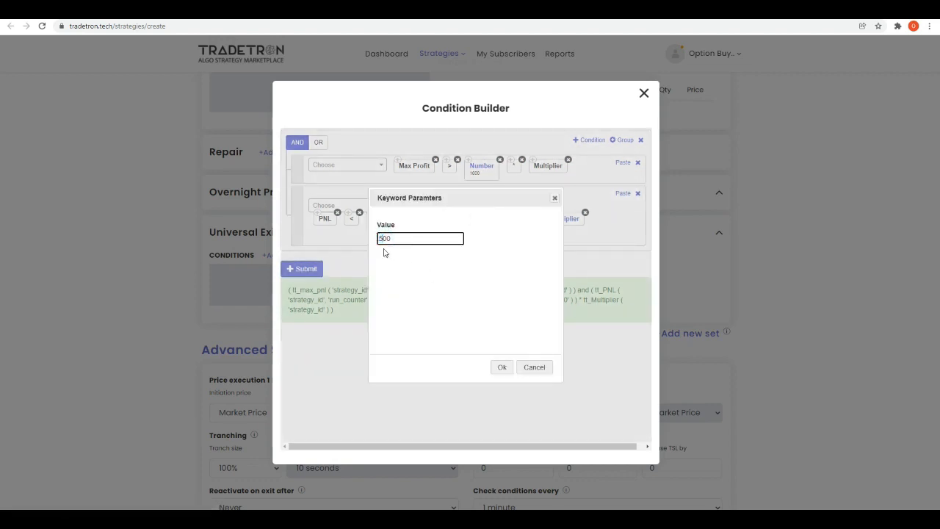
click(502, 367)
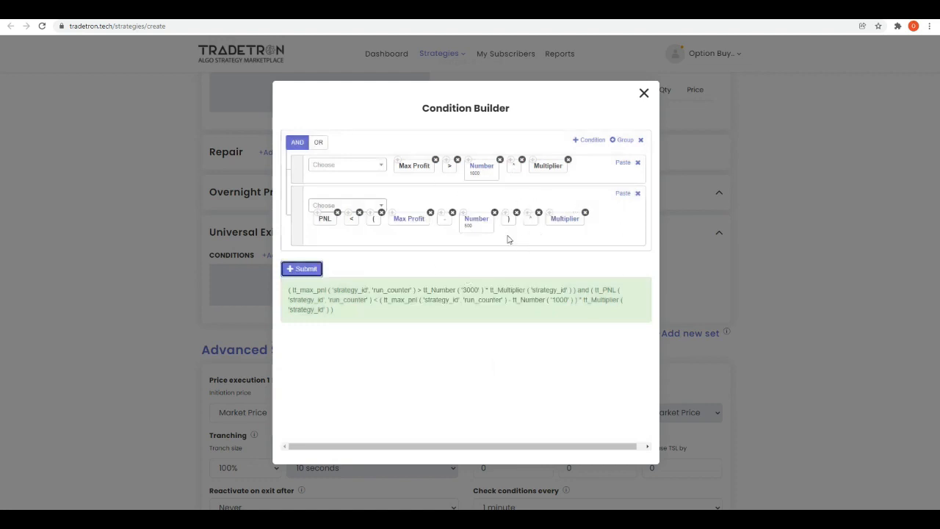